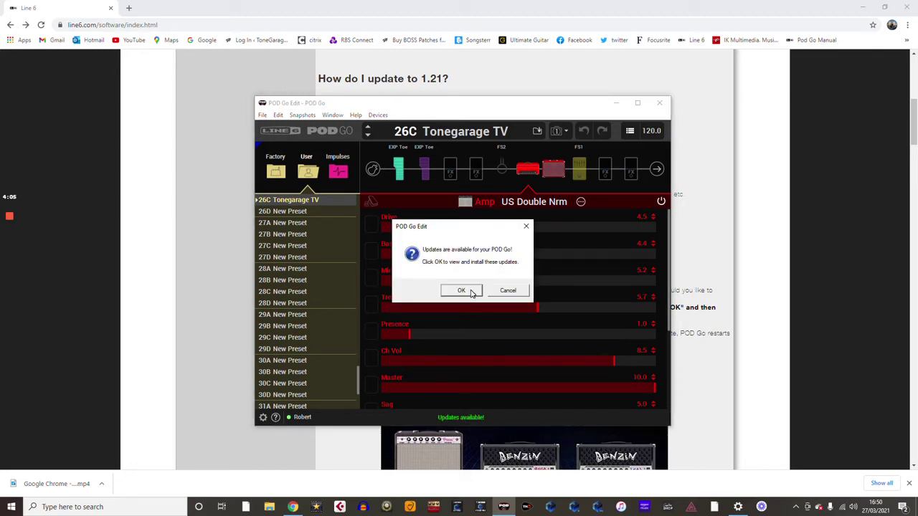
- Start downloading the POD Go 1.21 firmware from the updates list
click(469, 291)
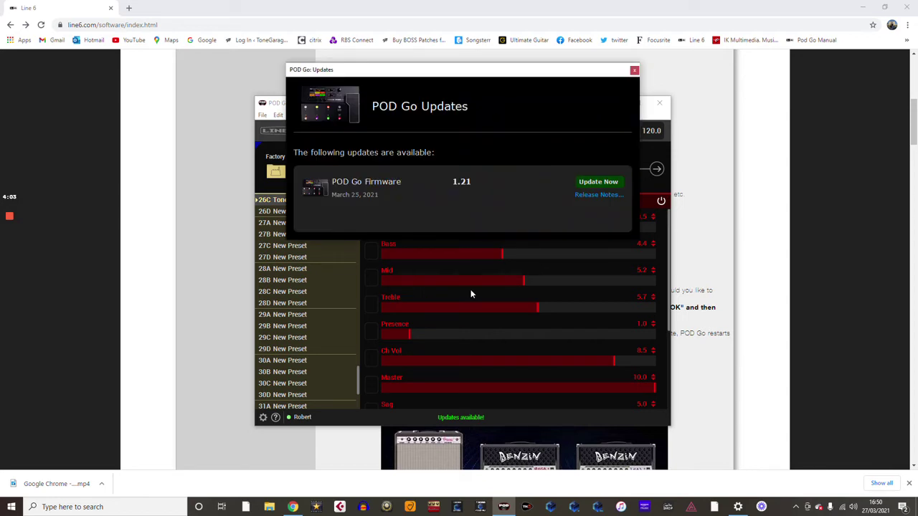
click(600, 182)
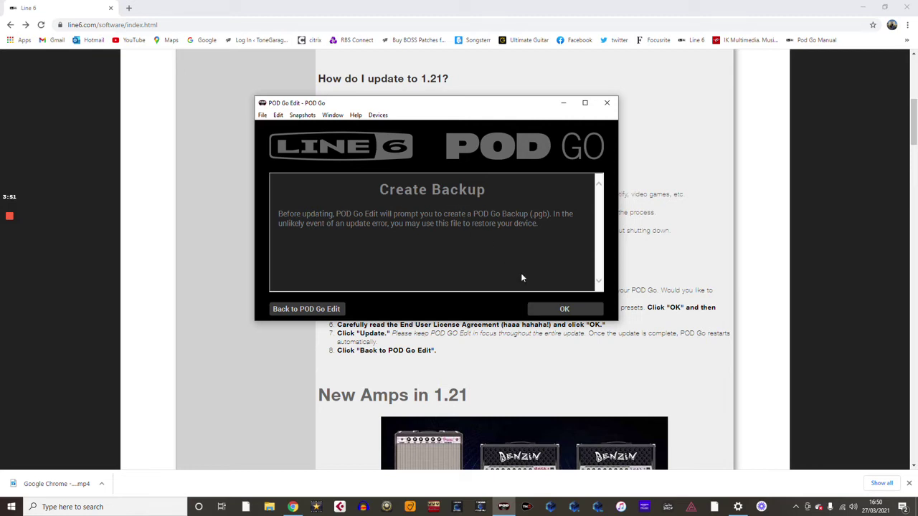
- Back up presets, impulse responses and global settings, then accept the licence agreement
click(565, 310)
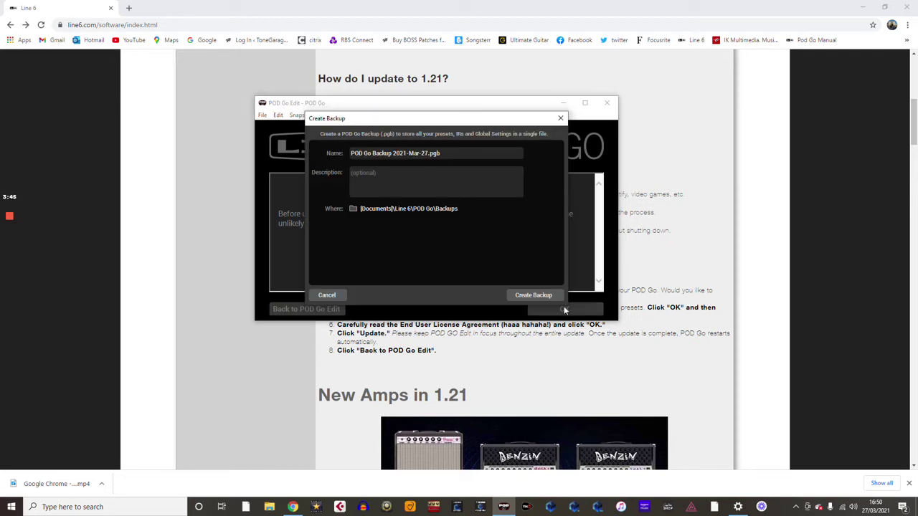
click(545, 296)
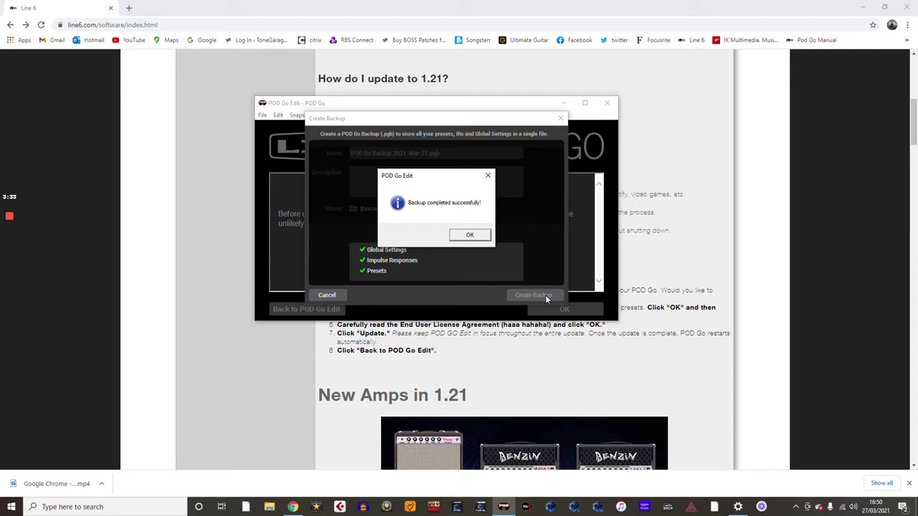
click(467, 236)
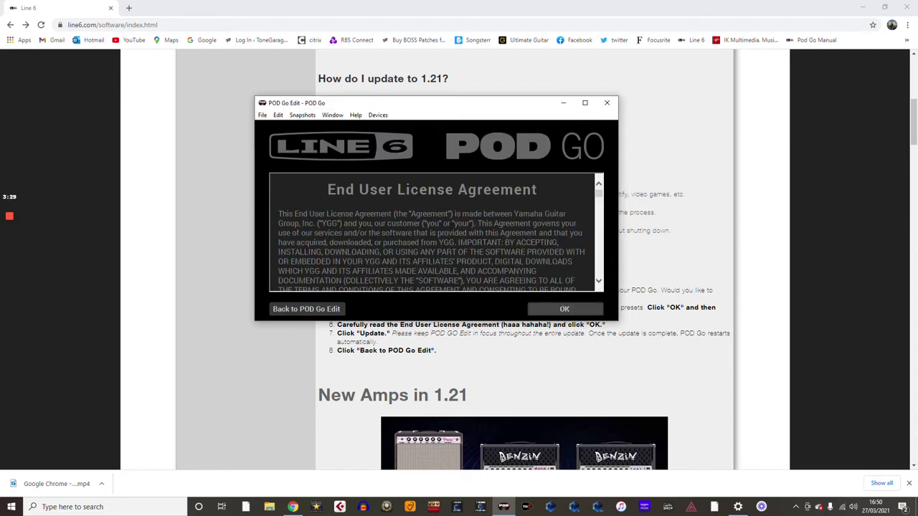
click(565, 310)
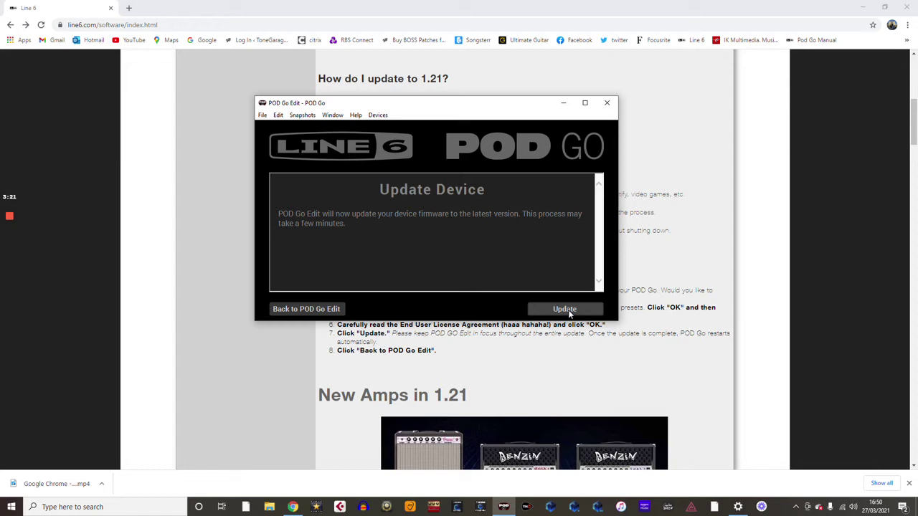
- Install the 1.21 firmware on the POD Go until Update Complete appears
click(567, 310)
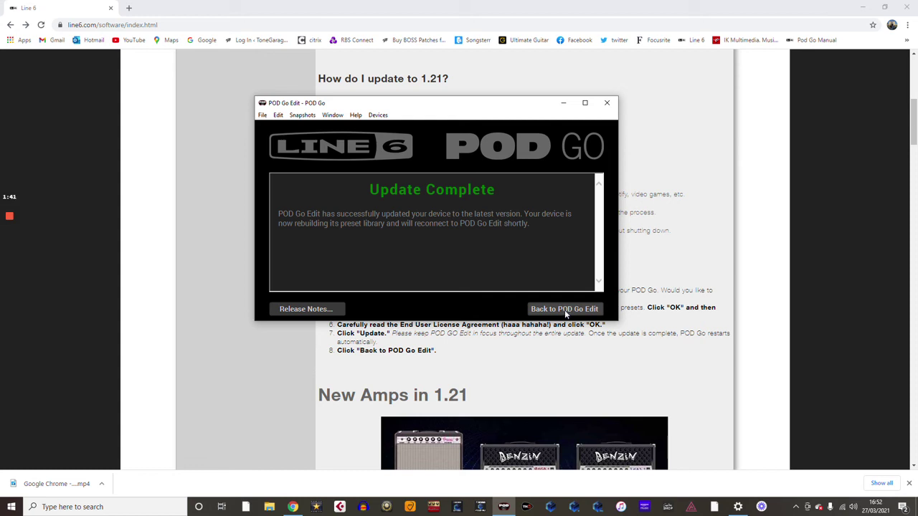
- Go back to the main editor for preset 26C Tonegarage TV and maximize the window
click(565, 309)
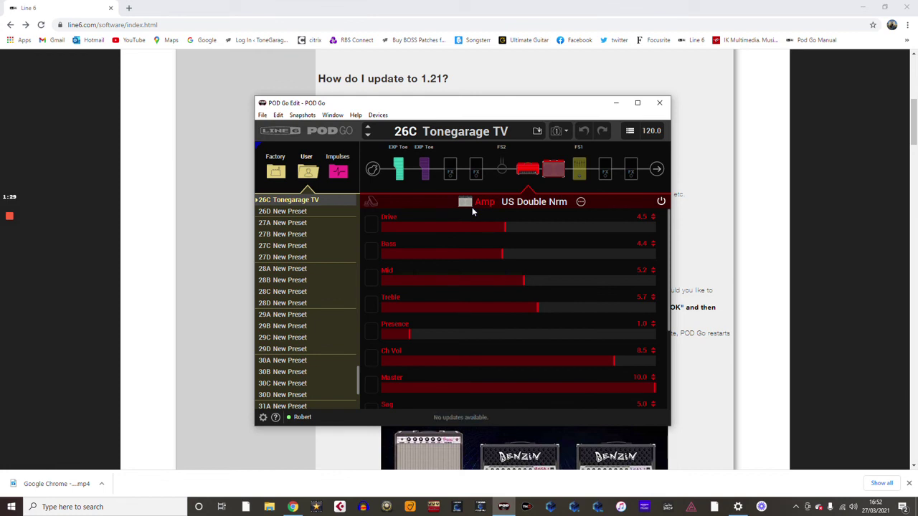
click(638, 104)
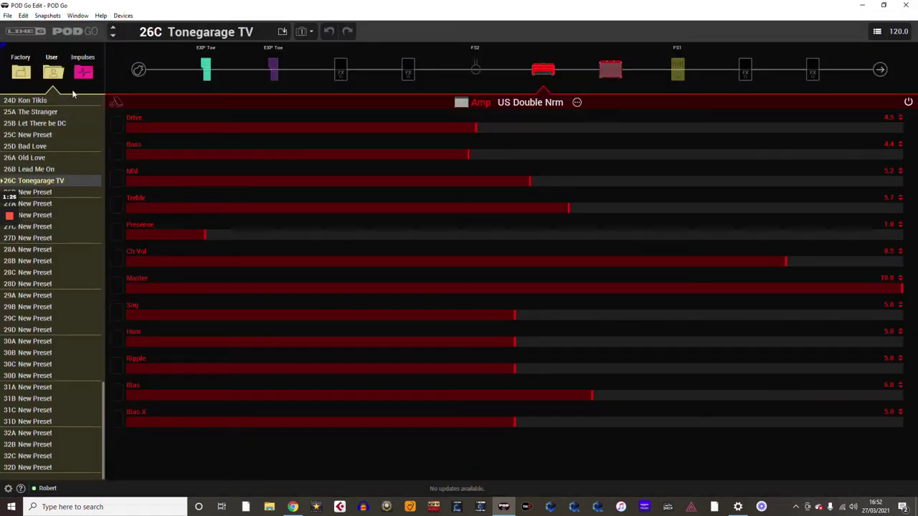
- Show the full list of Distort models for an empty effect slot
click(414, 77)
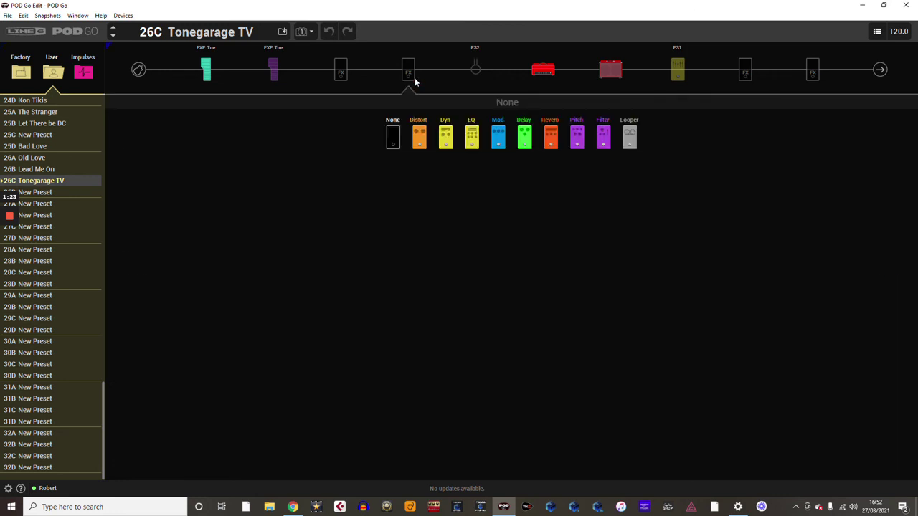
click(422, 143)
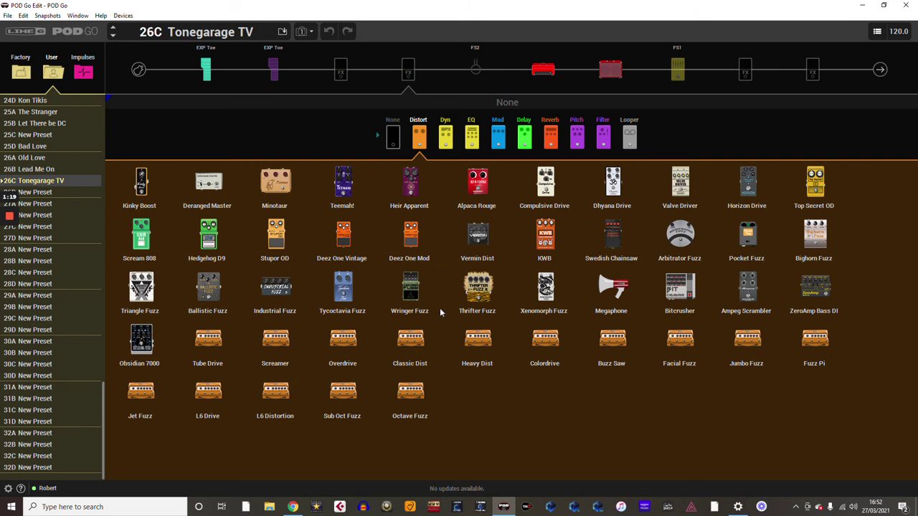